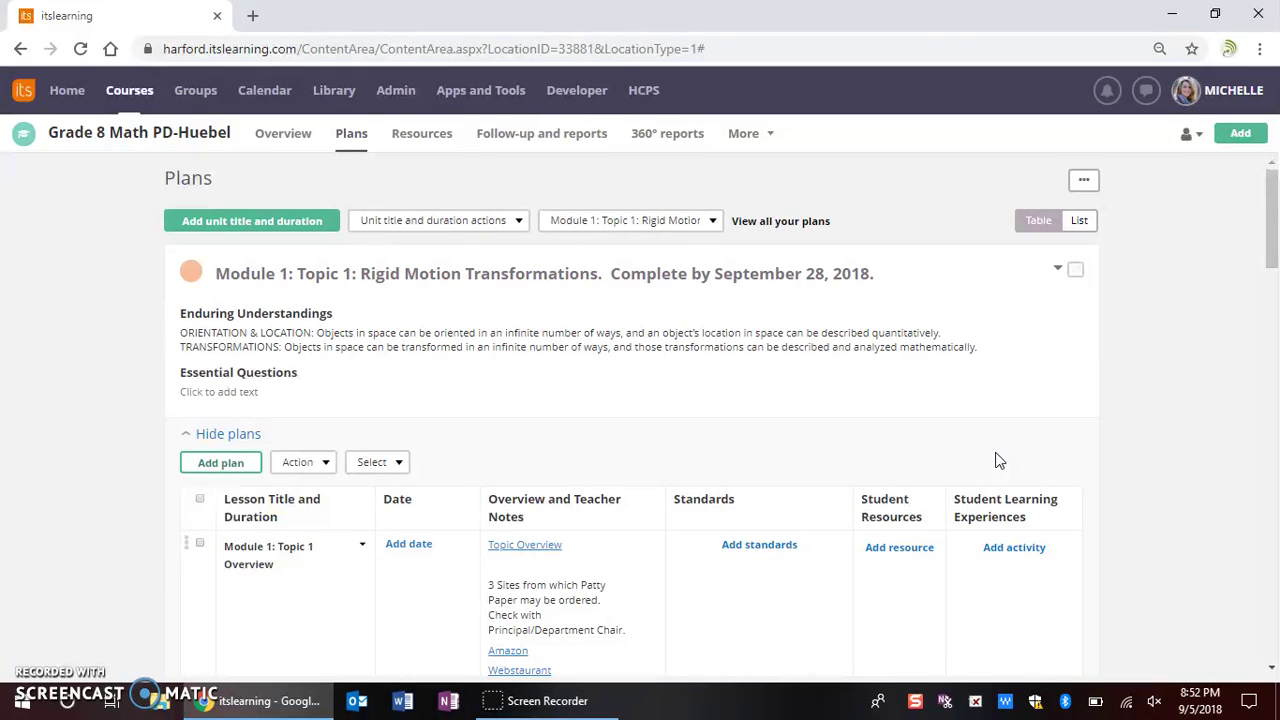
Review the lesson rows and columns of the Module 1: Topic 1 plan table
{"action": "left_click", "coordinate": [971, 405]}
{"action": "scroll", "coordinate": [1160, 430], "scroll_direction": "down", "scroll_amount": 1}
{"action": "scroll", "coordinate": [1160, 430], "scroll_direction": "down", "scroll_amount": 1}
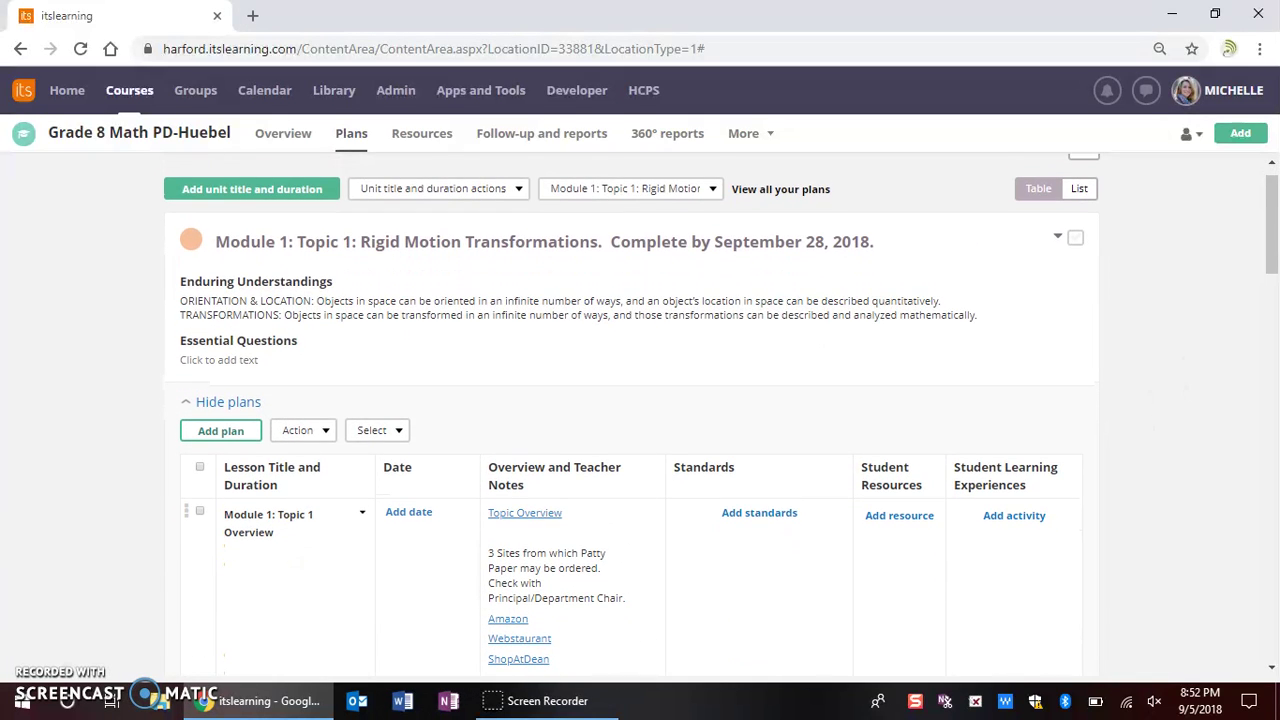
{"action": "scroll", "coordinate": [640, 430], "scroll_direction": "down", "scroll_amount": 1}
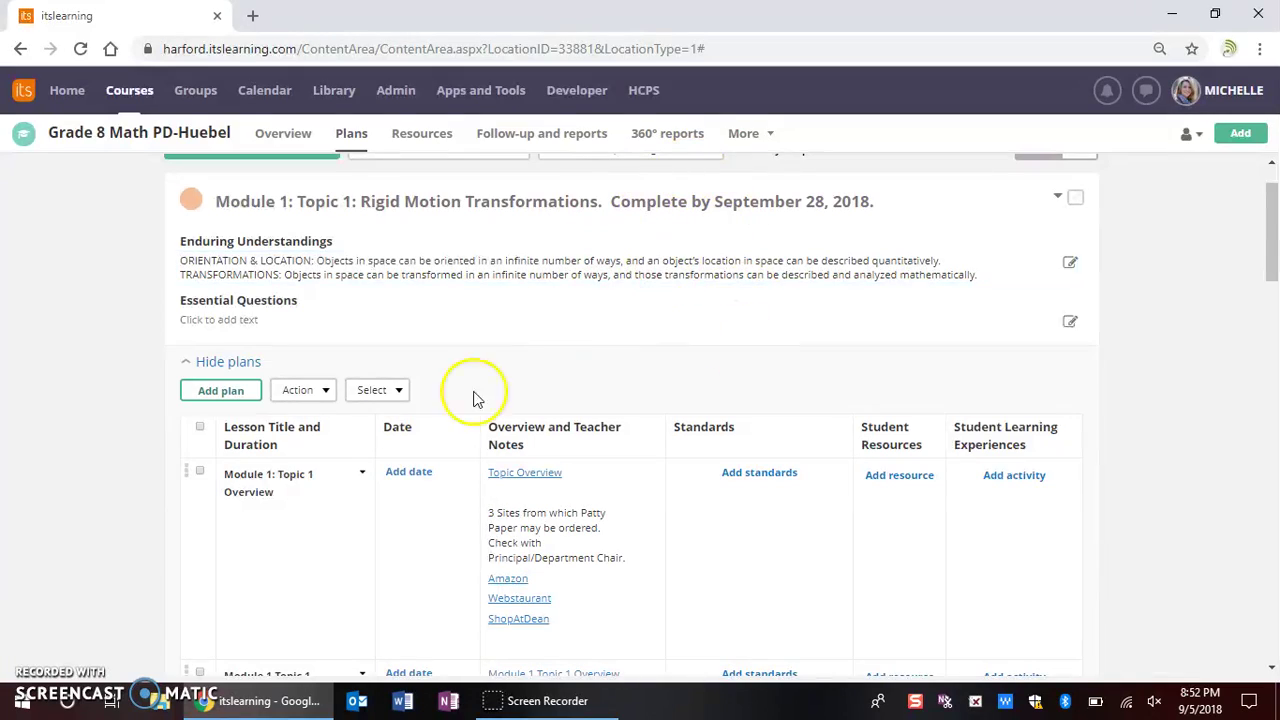
{"action": "scroll", "coordinate": [343, 432], "scroll_direction": "down", "scroll_amount": 6}
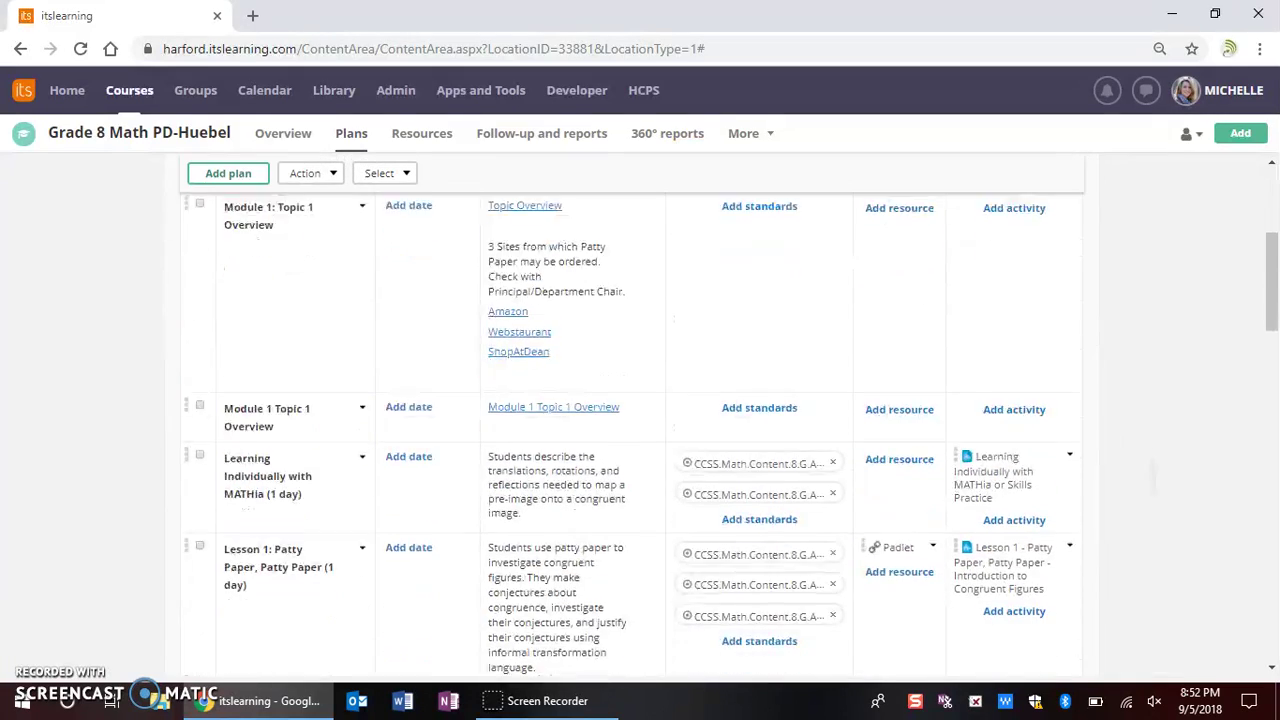
{"action": "scroll", "coordinate": [343, 432], "scroll_direction": "up", "scroll_amount": 7}
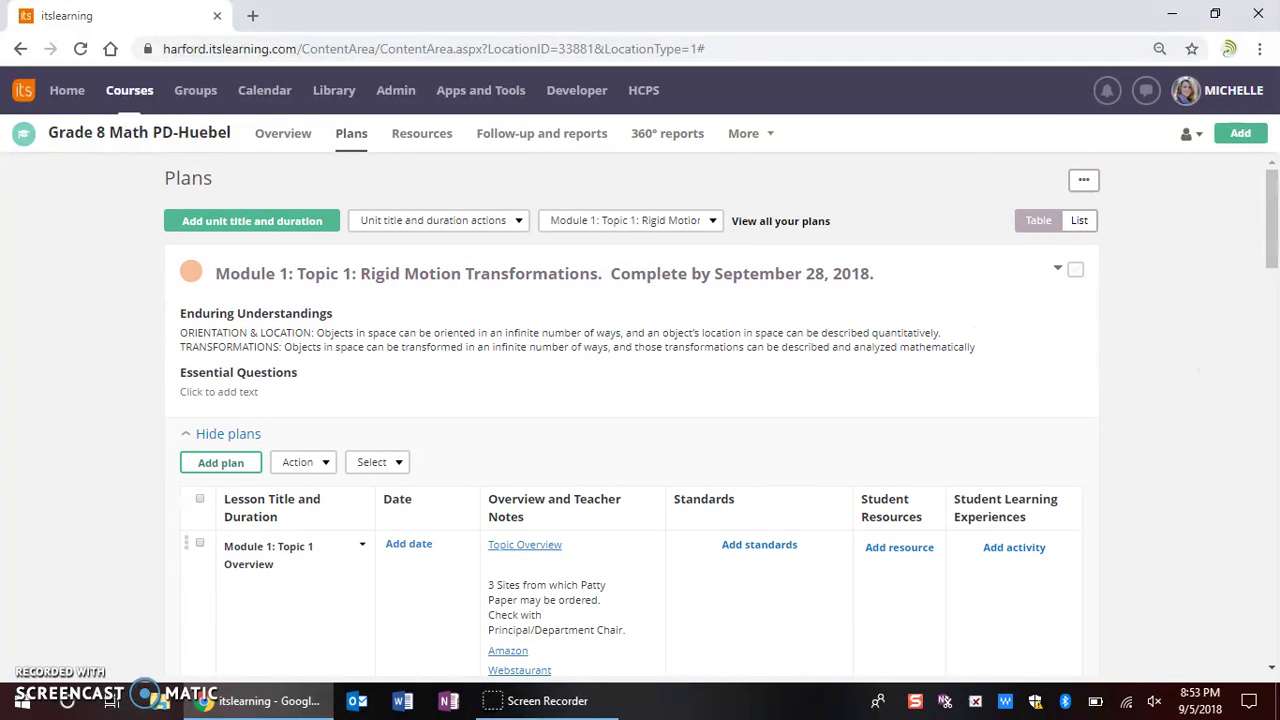
Open the course's plan settings and go to the list of plan fields
{"action": "left_click", "coordinate": [1083, 183]}
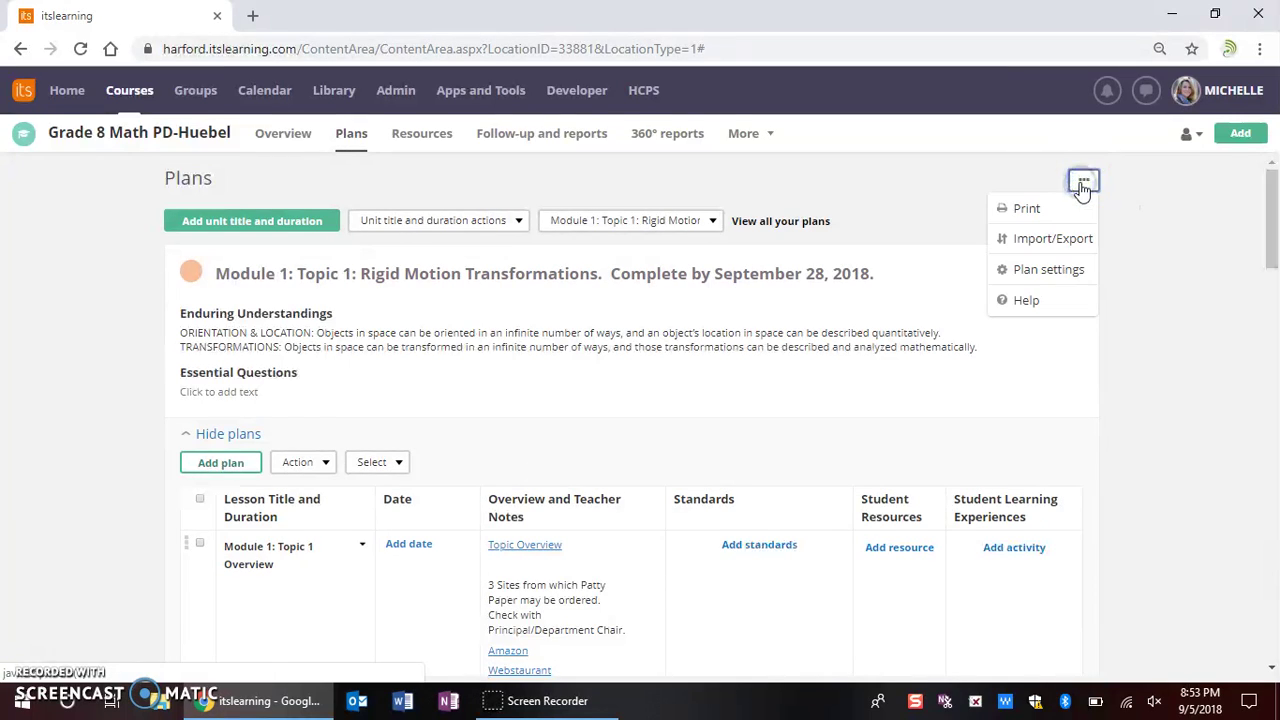
{"action": "left_click", "coordinate": [1047, 271]}
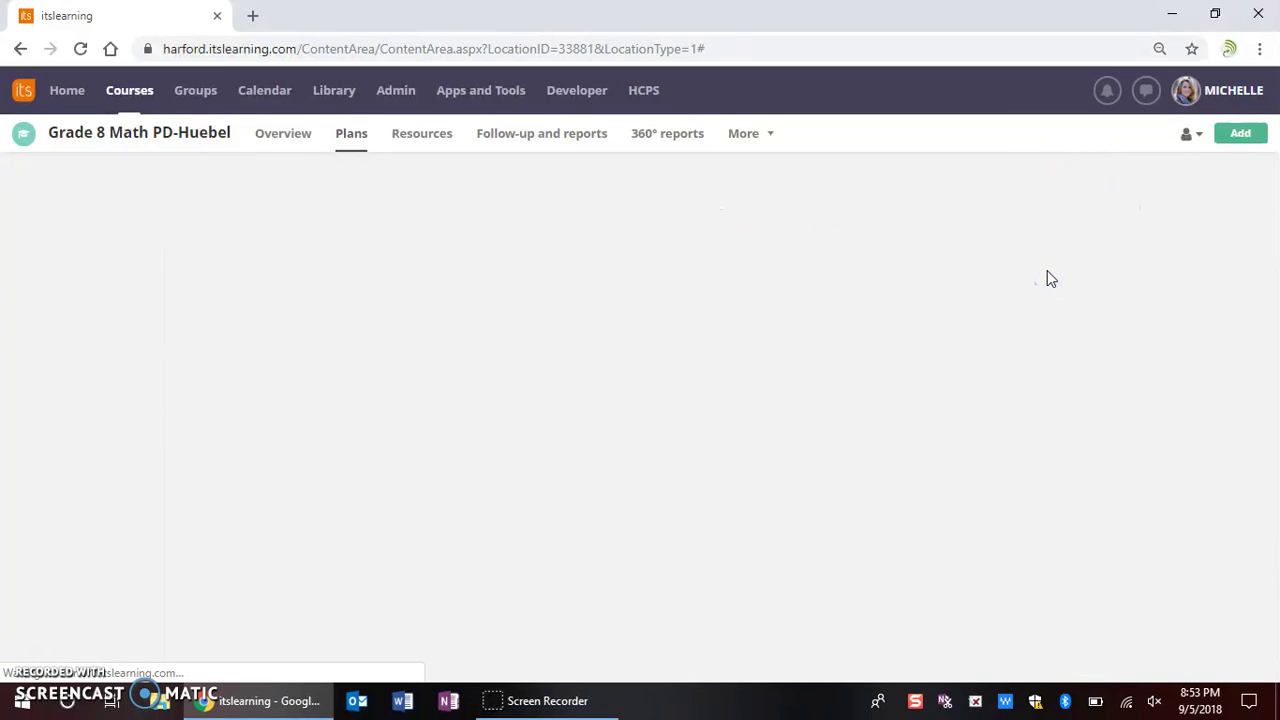
{"action": "scroll", "coordinate": [1050, 278], "scroll_direction": "down", "scroll_amount": 3}
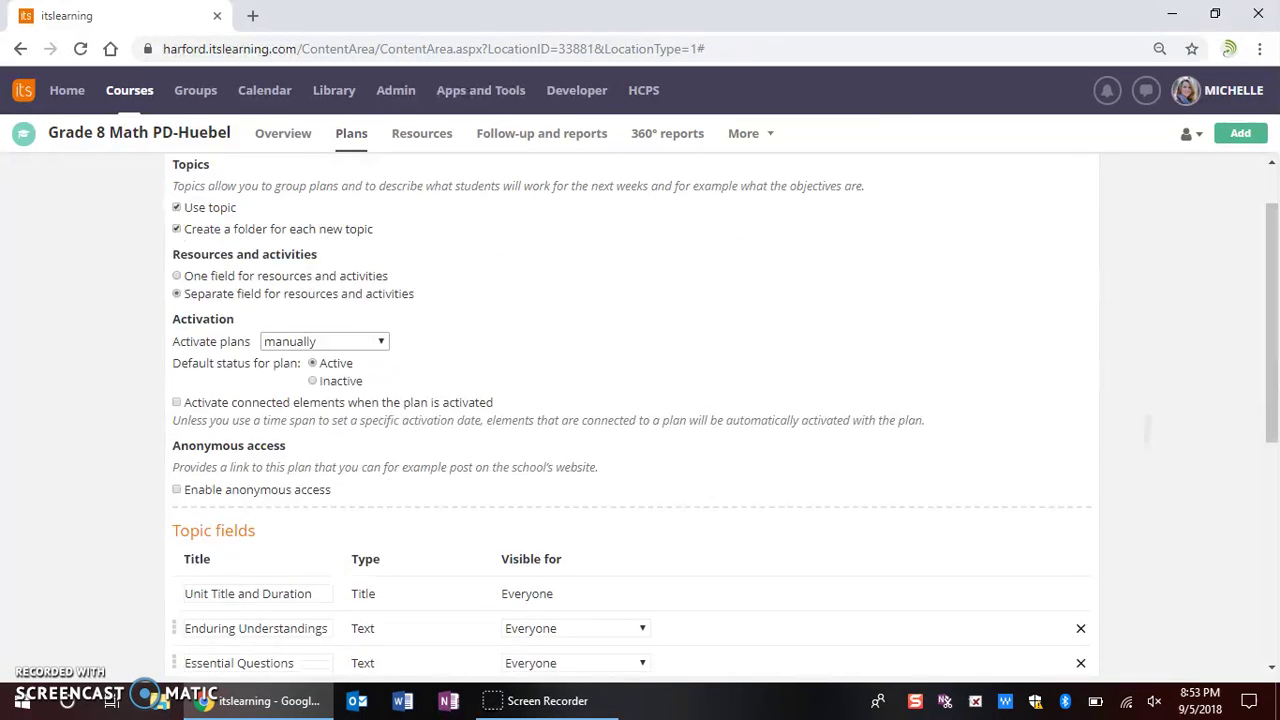
{"action": "scroll", "coordinate": [725, 414], "scroll_direction": "down", "scroll_amount": 2}
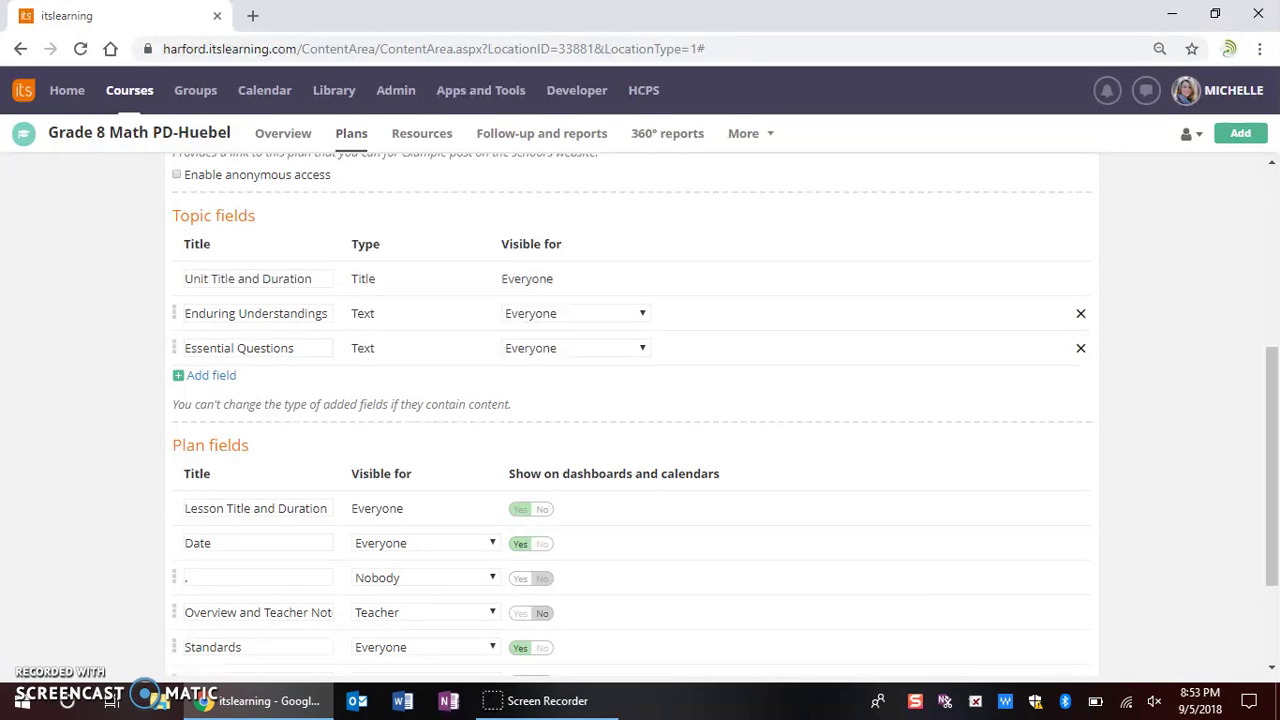
{"action": "scroll", "coordinate": [725, 414], "scroll_direction": "down", "scroll_amount": 1}
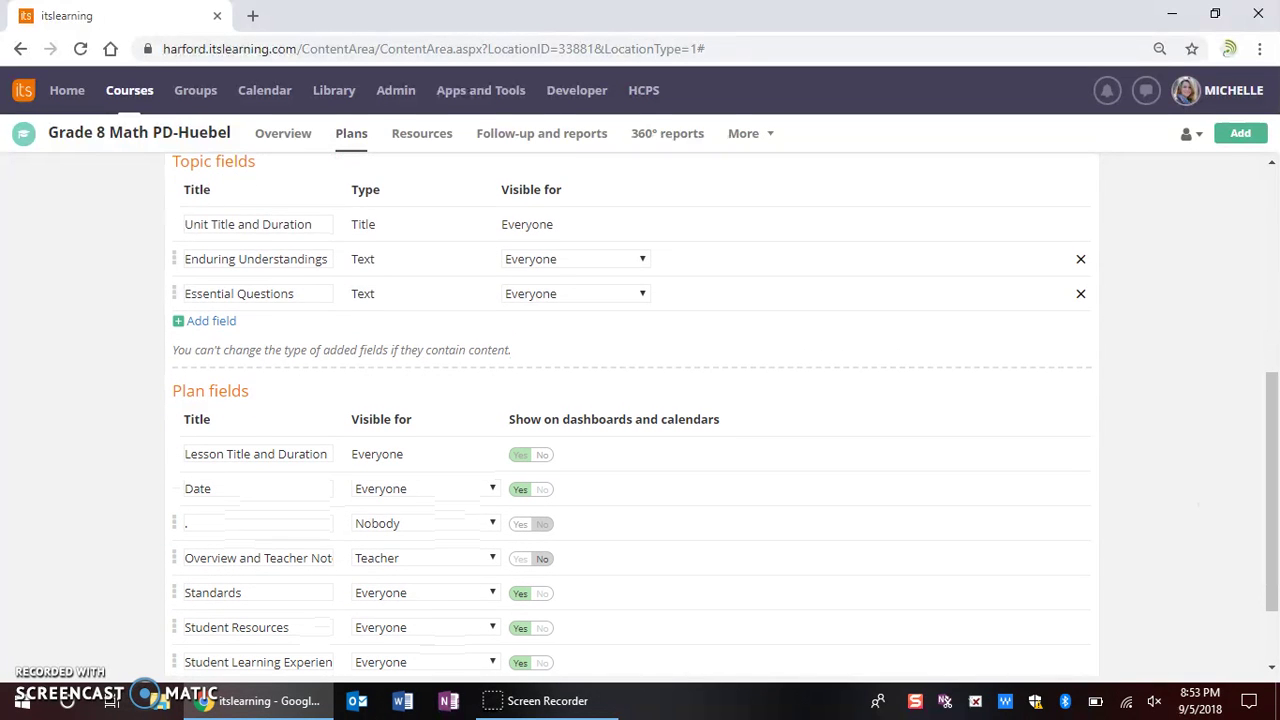
{"action": "scroll", "coordinate": [725, 414], "scroll_direction": "down", "scroll_amount": 1}
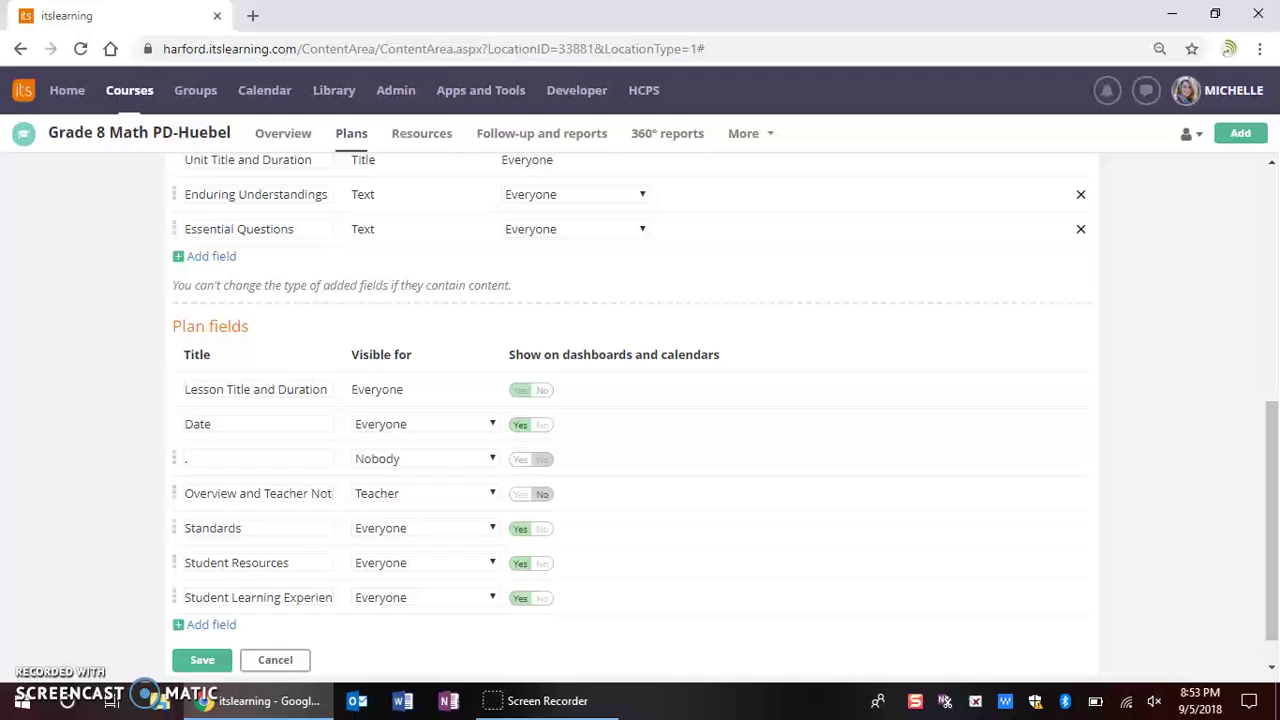
{"action": "scroll", "coordinate": [725, 414], "scroll_direction": "down", "scroll_amount": 1}
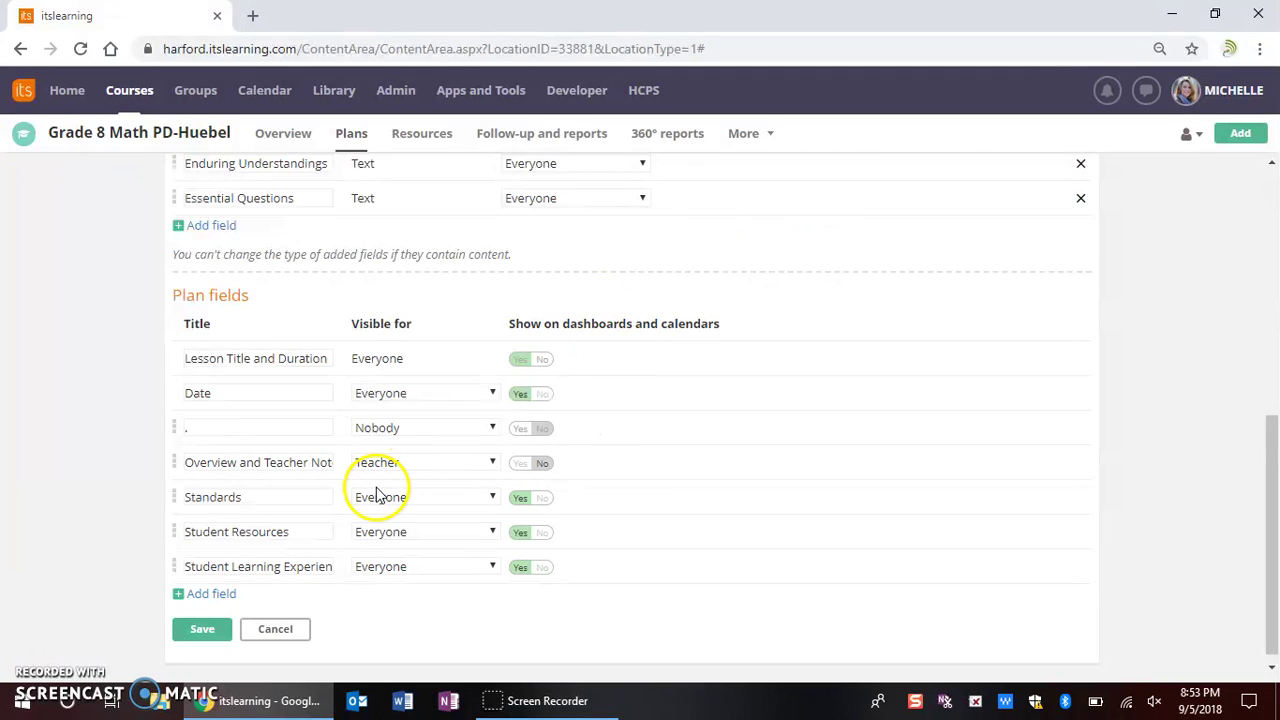
Add a plan field titled Homework, enable showing it on dashboards and calendars, and save the plan settings
{"action": "left_click", "coordinate": [209, 594]}
{"action": "type", "text": "Hom"}
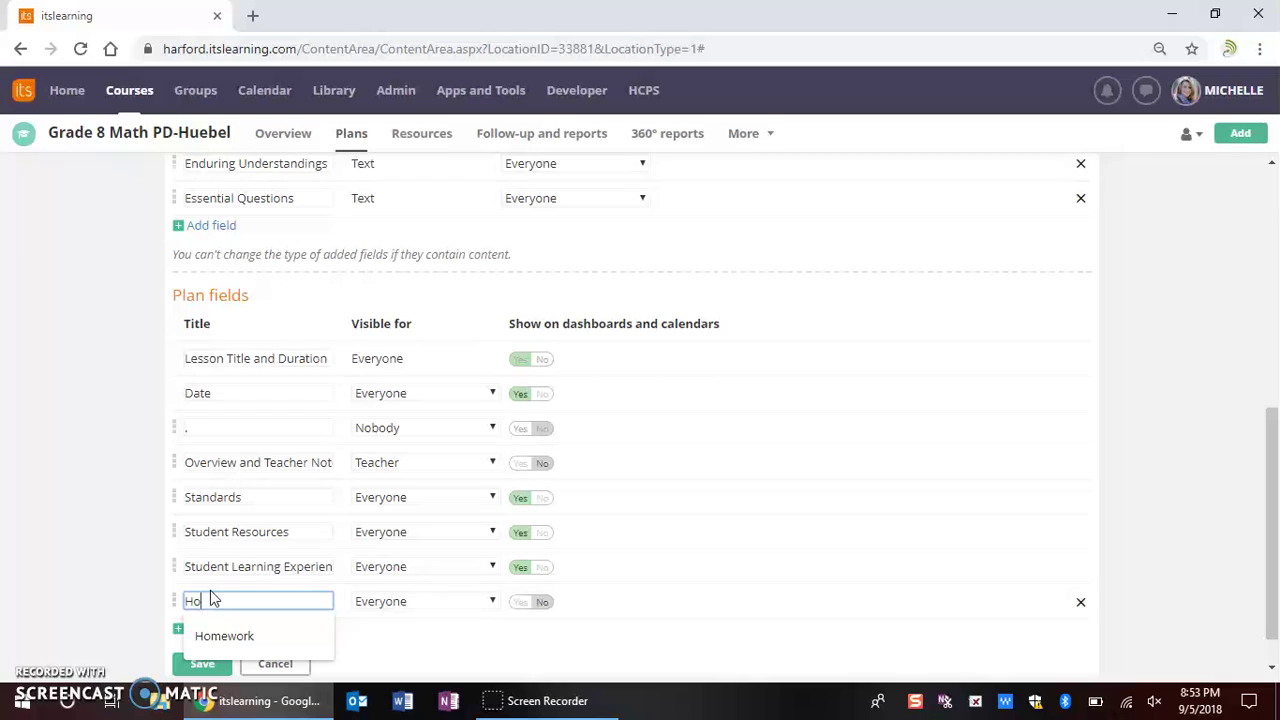
{"action": "left_click", "coordinate": [226, 636]}
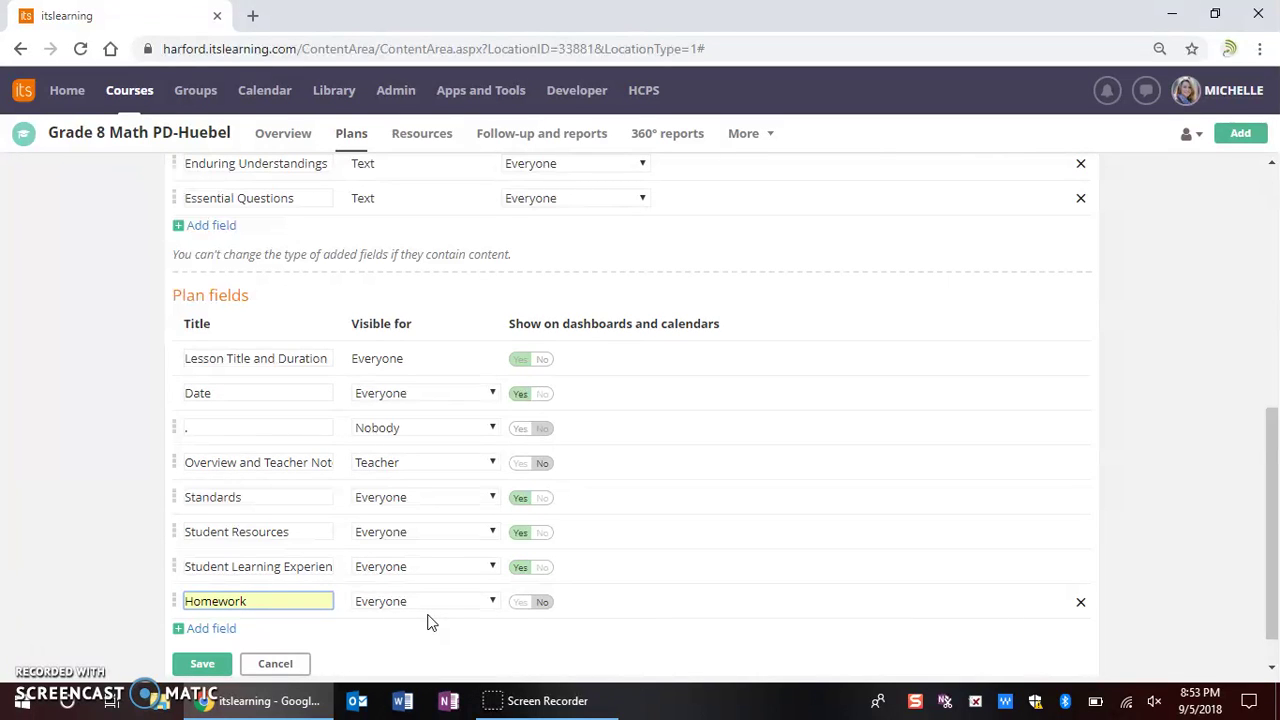
{"action": "left_click", "coordinate": [524, 602]}
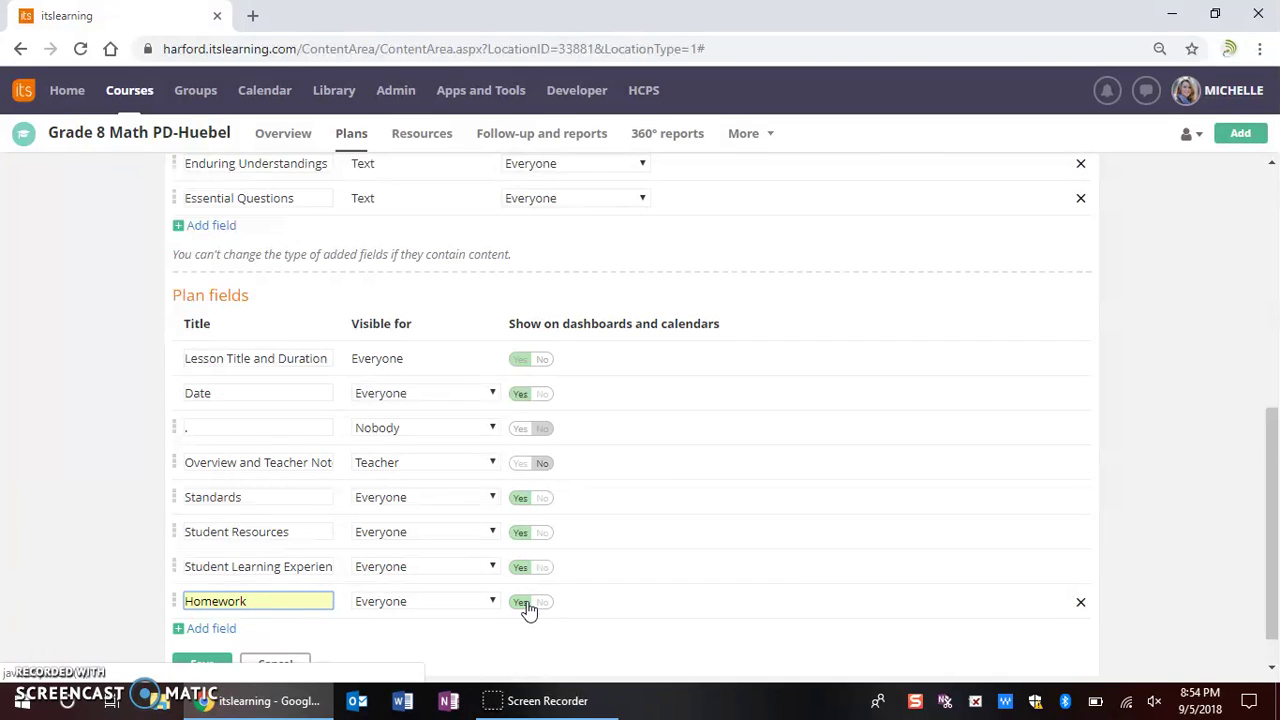
{"action": "scroll", "coordinate": [527, 608], "scroll_direction": "down", "scroll_amount": 1}
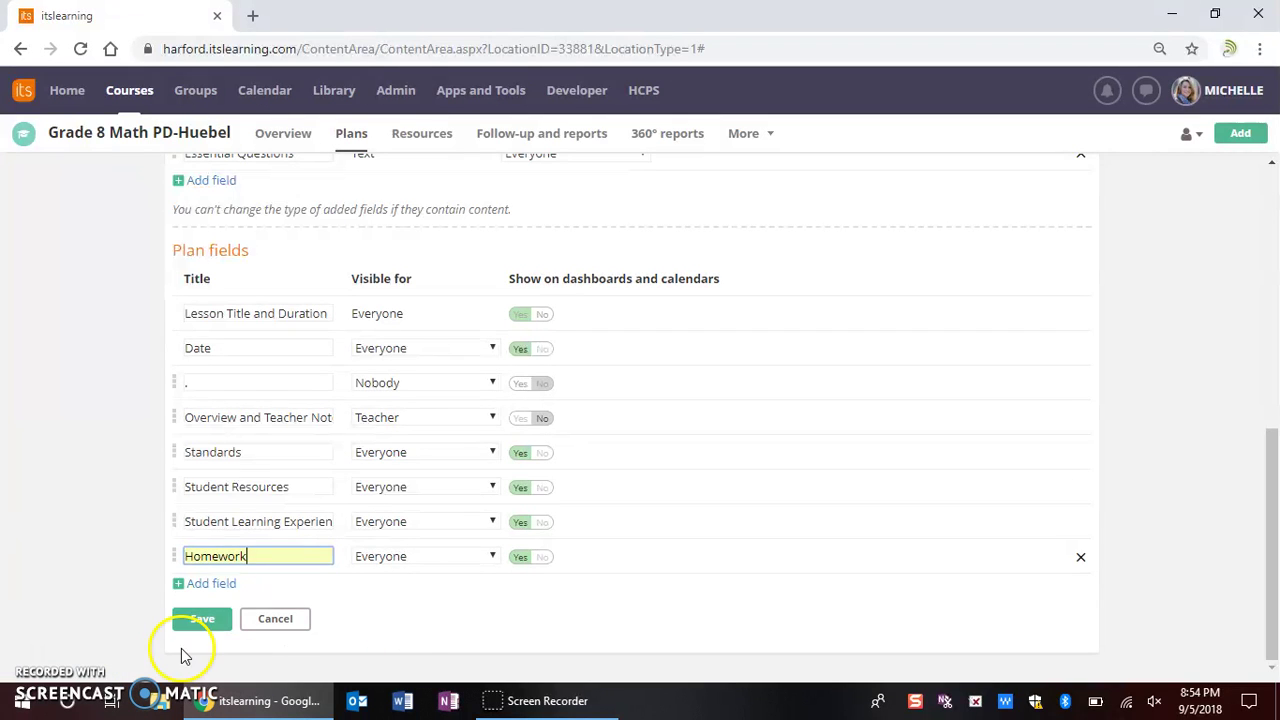
{"action": "left_click", "coordinate": [202, 618]}
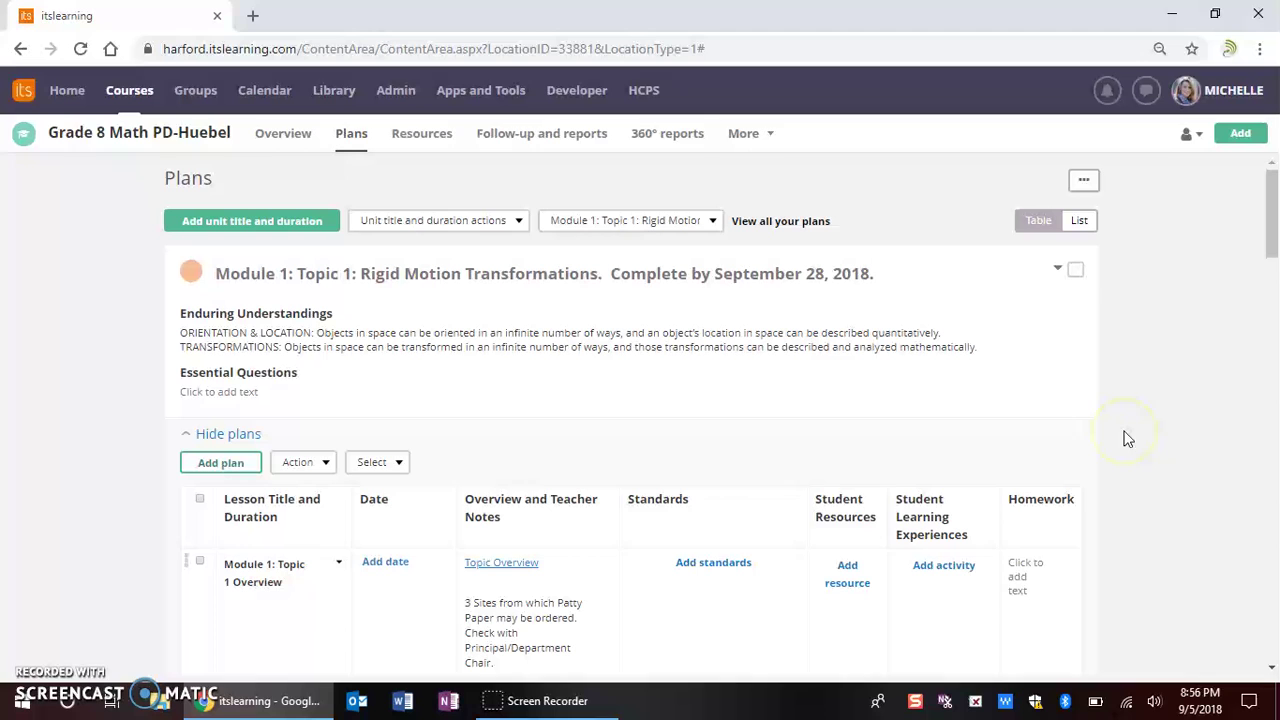
Enter "Complete Student Resource Sheet 1-1" as the homework for Lesson 1: Patty Paper, Patty Paper and save it
{"action": "left_click_drag", "start_coordinate": [1272, 205], "coordinate": [1273, 313]}
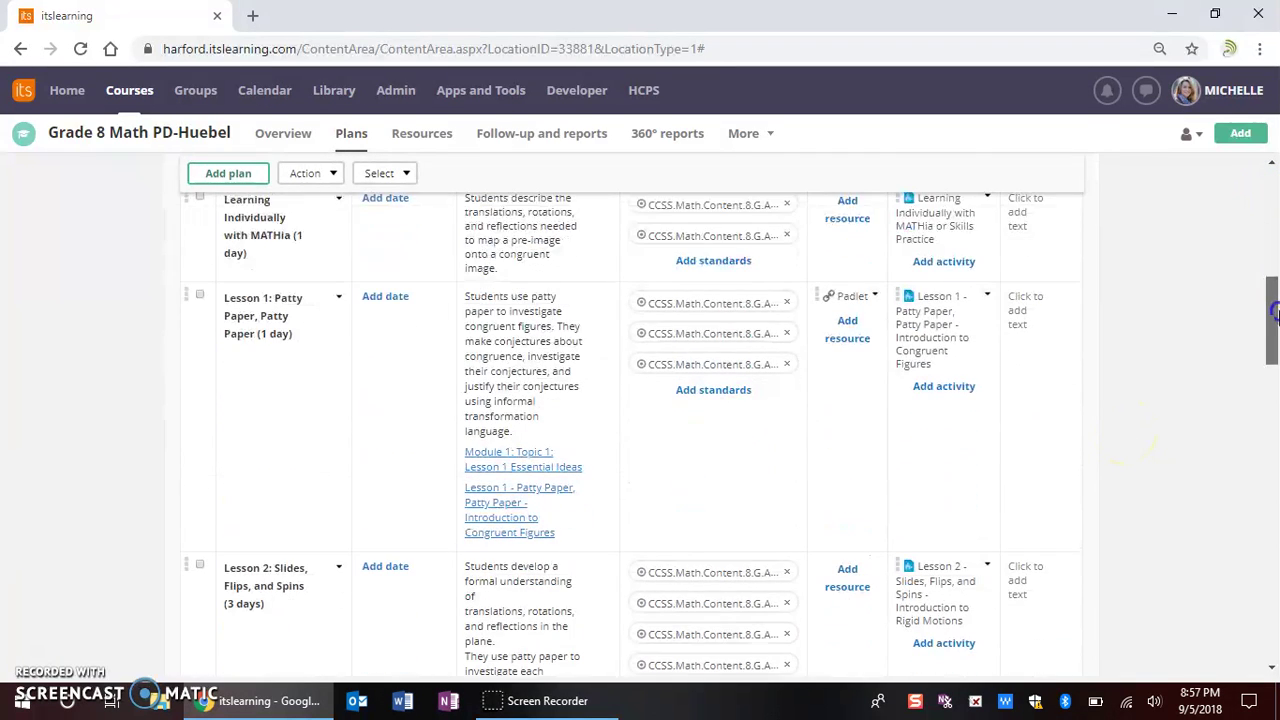
{"action": "left_click", "coordinate": [1020, 316]}
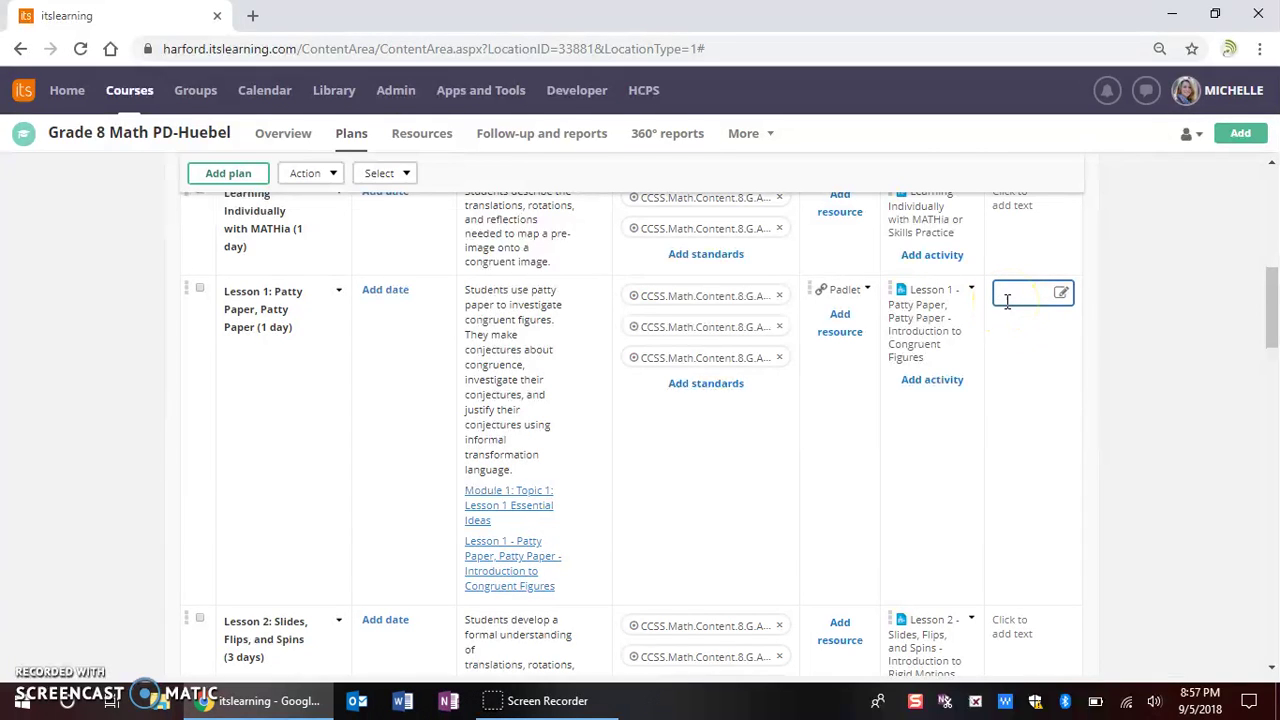
{"action": "left_click", "coordinate": [1062, 295]}
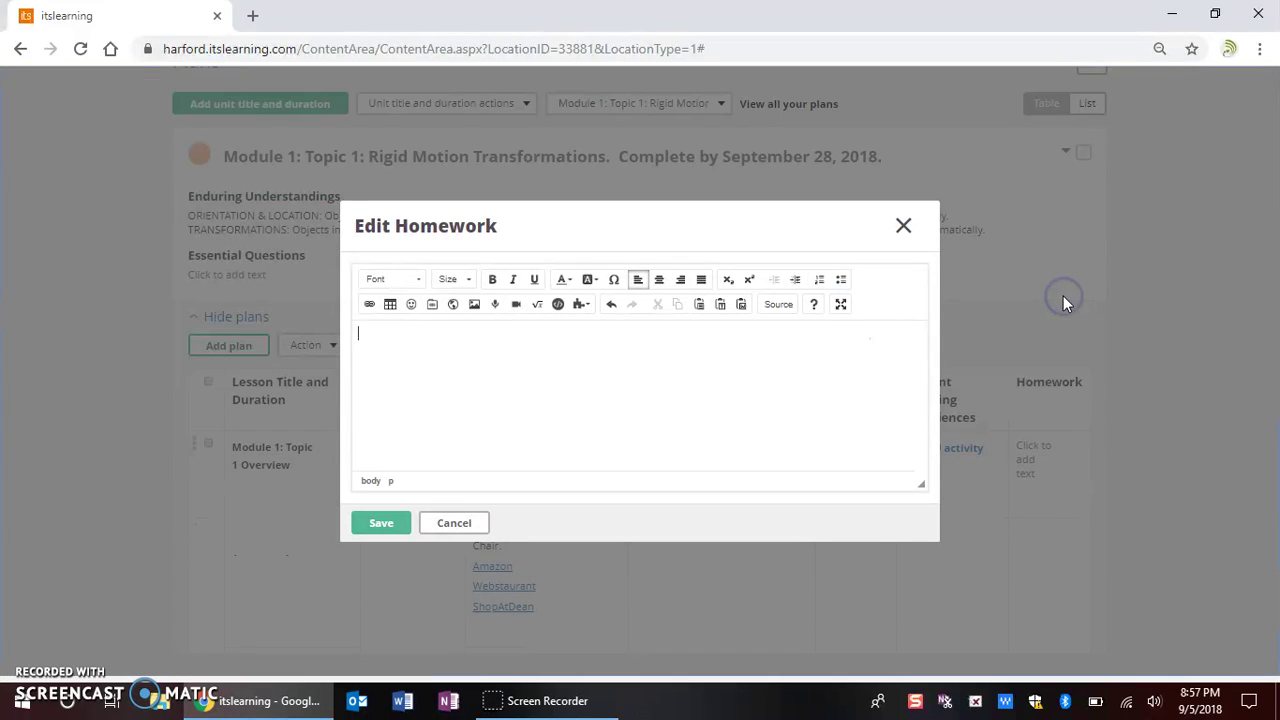
{"action": "left_click", "coordinate": [654, 434]}
{"action": "type", "text": "Complete "}
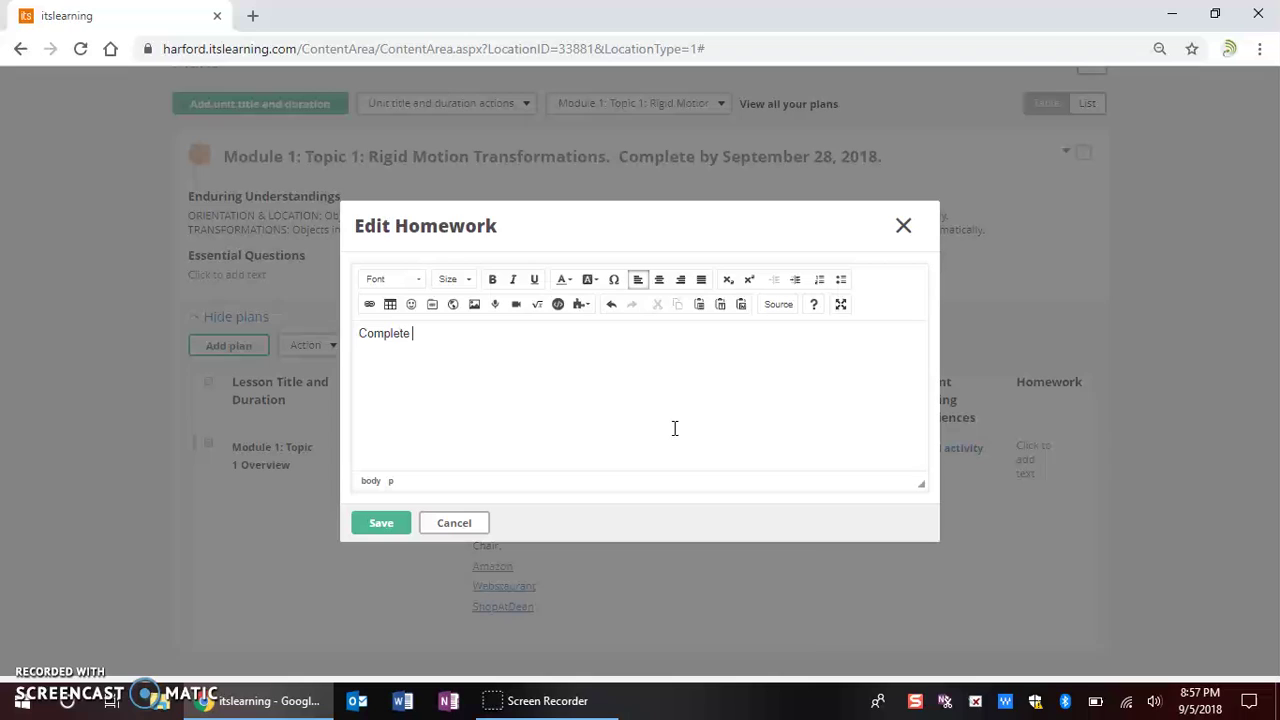
{"action": "type", "text": "Student Resource Shee"}
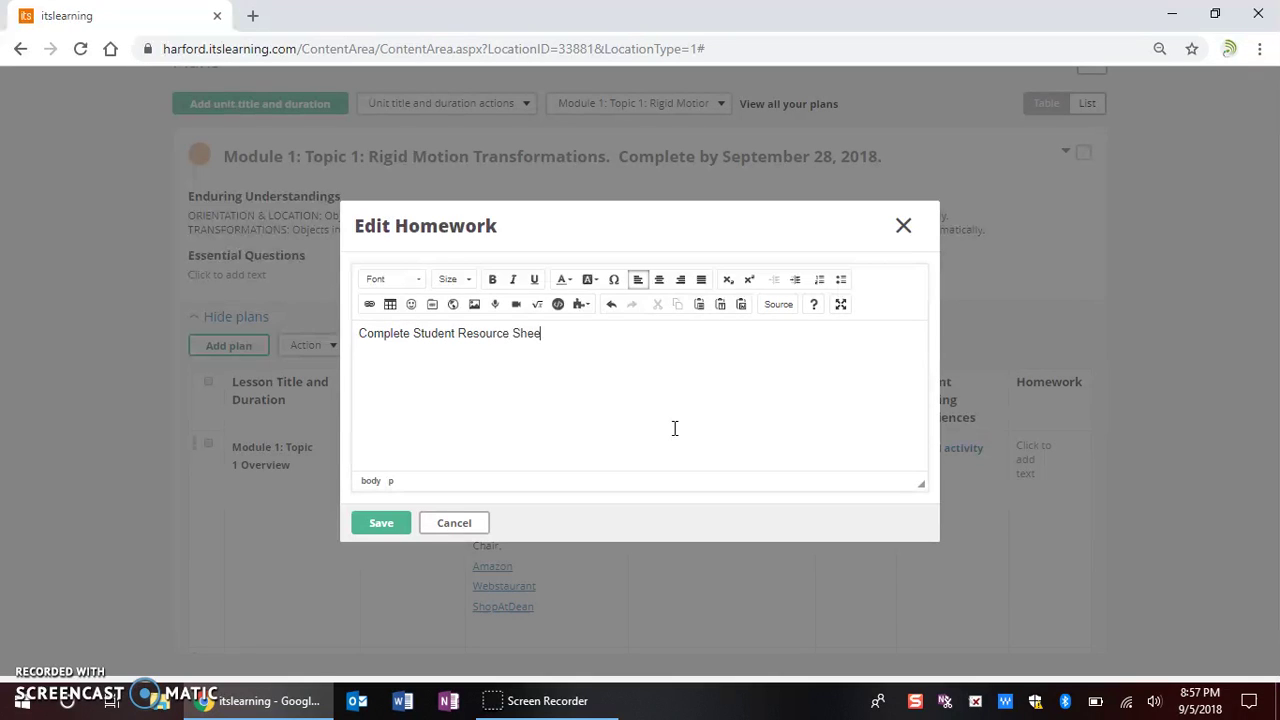
{"action": "type", "text": "t 1-1"}
{"action": "left_click", "coordinate": [380, 523]}
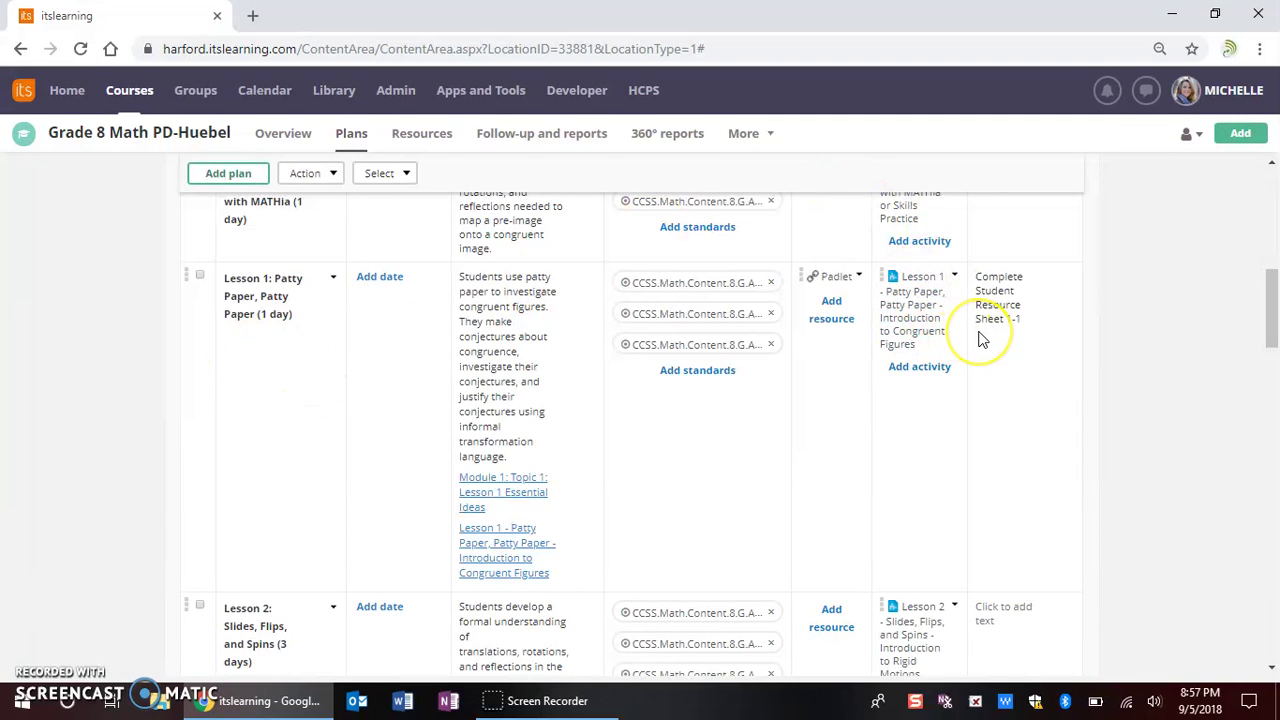
Set the start date of Lesson 1: Patty Paper, Patty Paper to September 5, 2018
{"action": "left_click", "coordinate": [386, 279]}
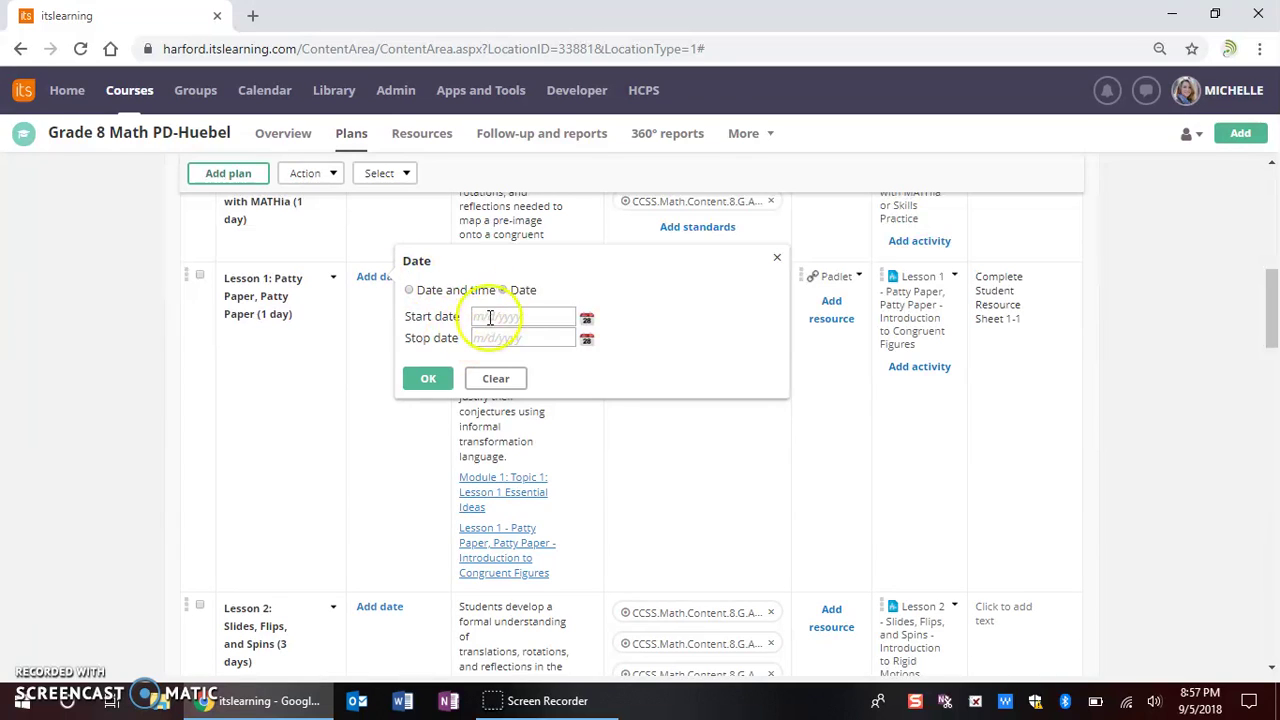
{"action": "left_click", "coordinate": [590, 322]}
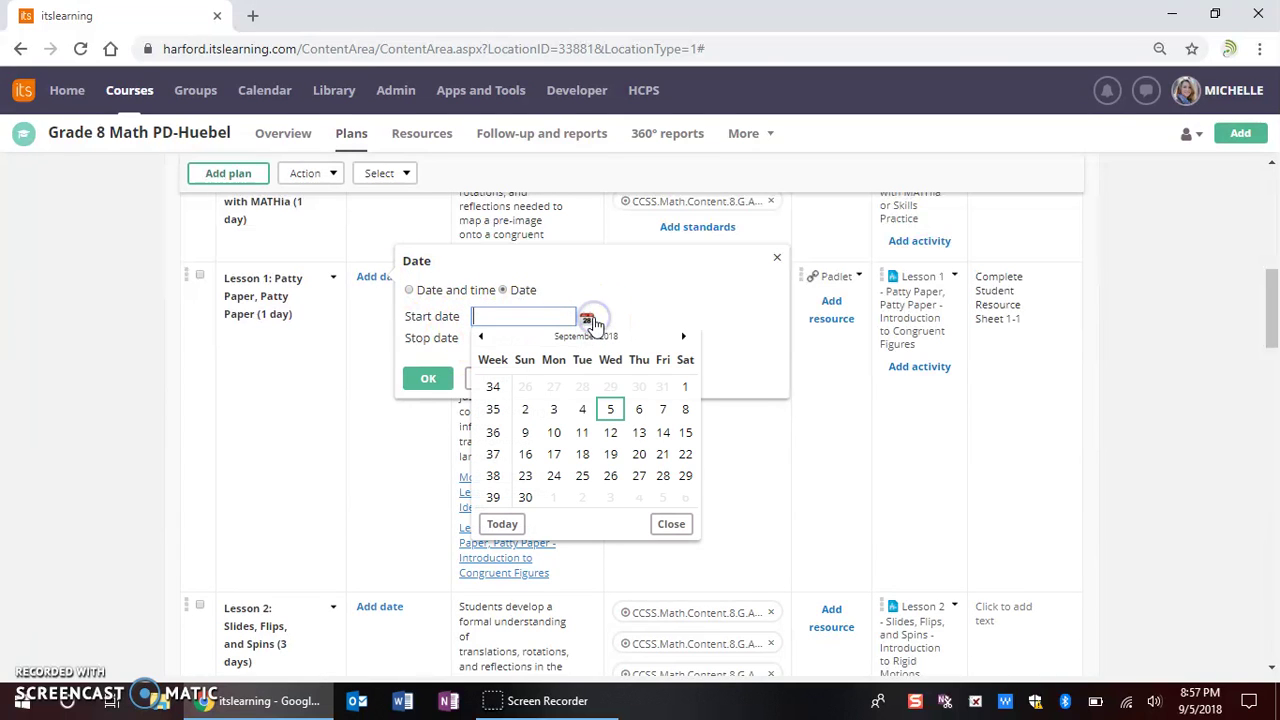
{"action": "left_click", "coordinate": [611, 411]}
{"action": "left_click", "coordinate": [424, 379]}
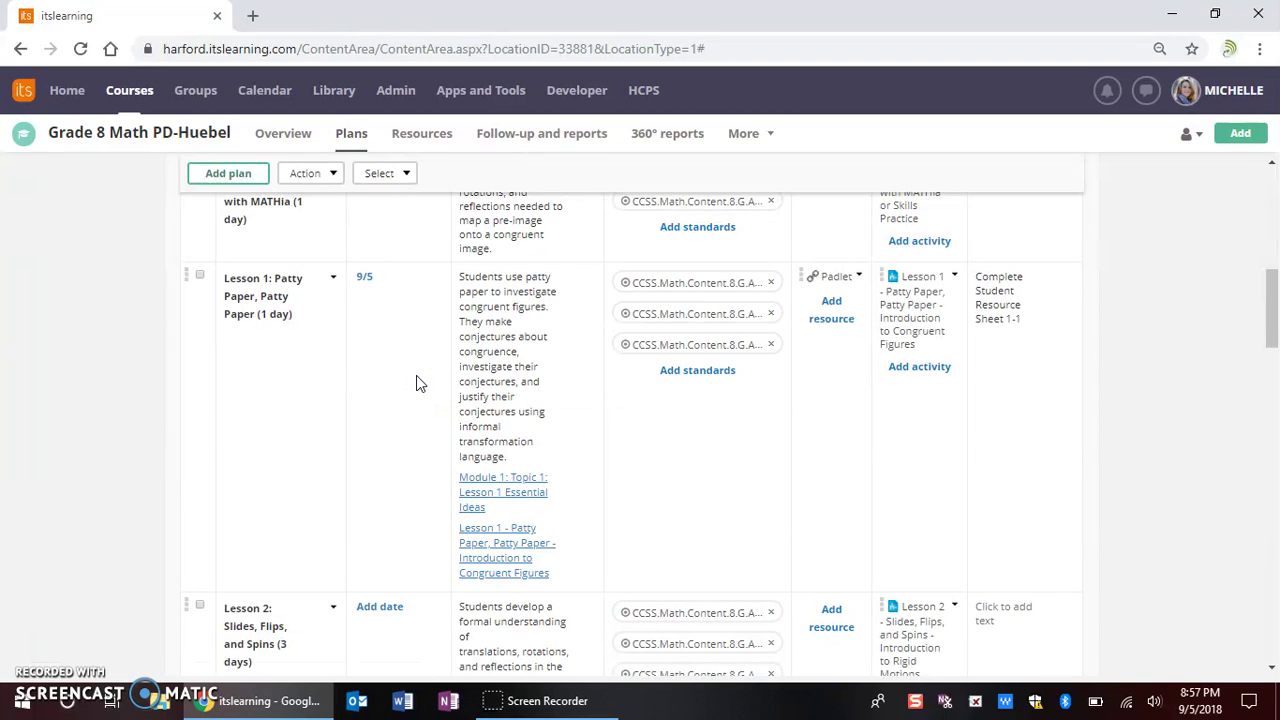
Open the course overview and expand the Lesson 1 plan to check its homework entry
{"action": "left_click", "coordinate": [298, 143]}
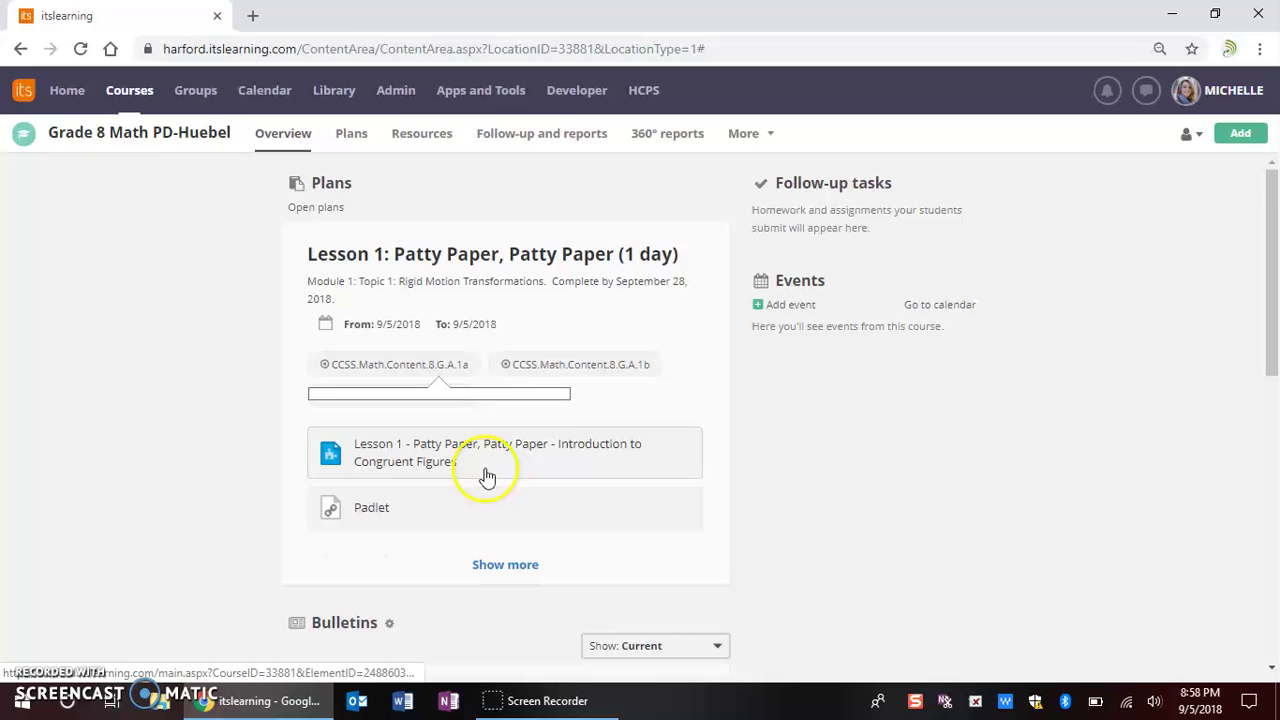
{"action": "left_click", "coordinate": [510, 566]}
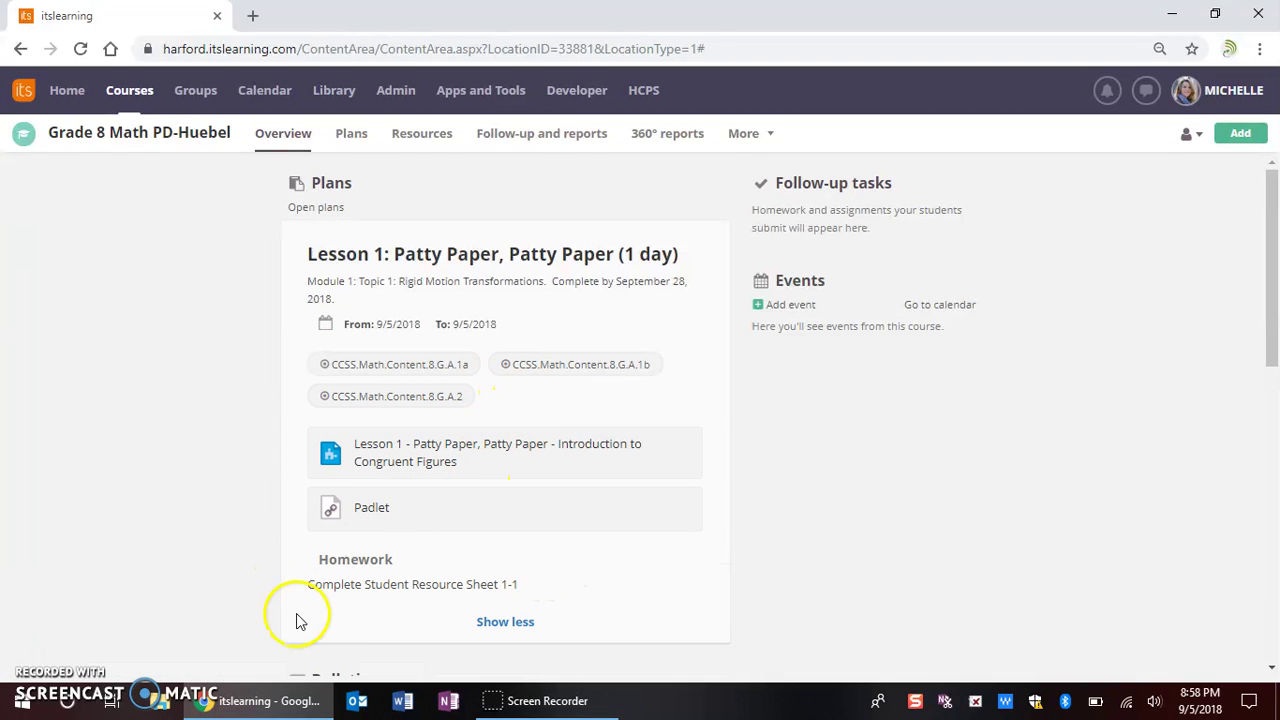